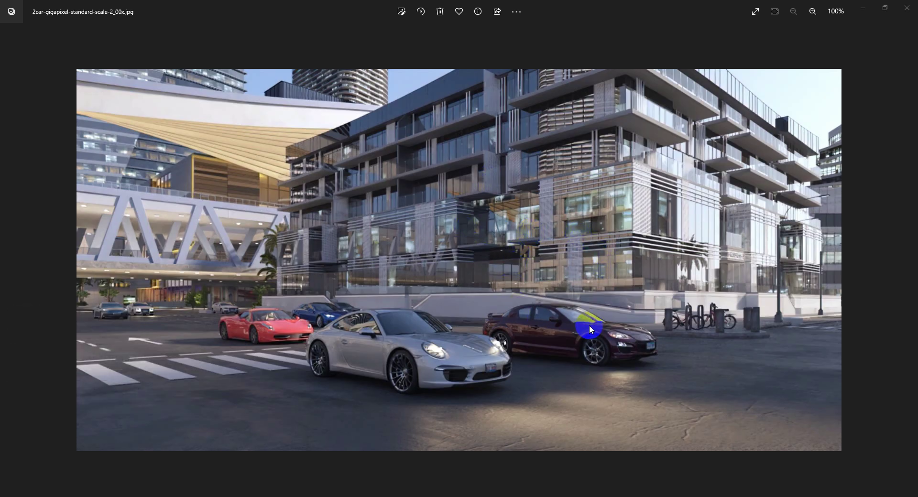
Advance Windows Photos to the next render, showing the street cars with motion blur
click(910, 262)
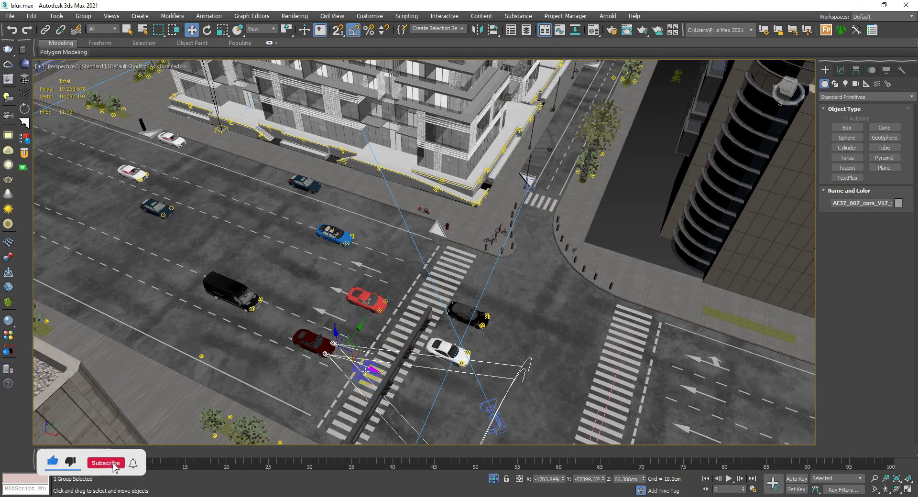
Nudge the dark-red car group and shift the small red street prop slightly left
drag(366, 367, 370, 369)
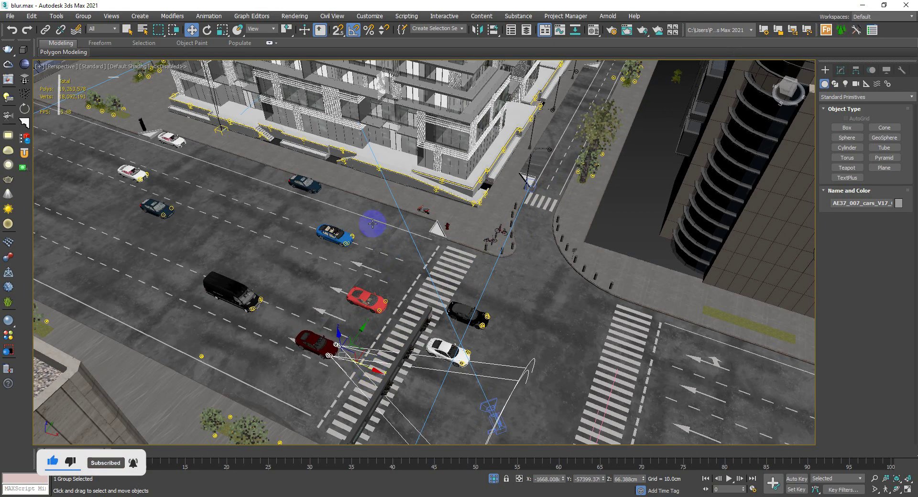
click(421, 210)
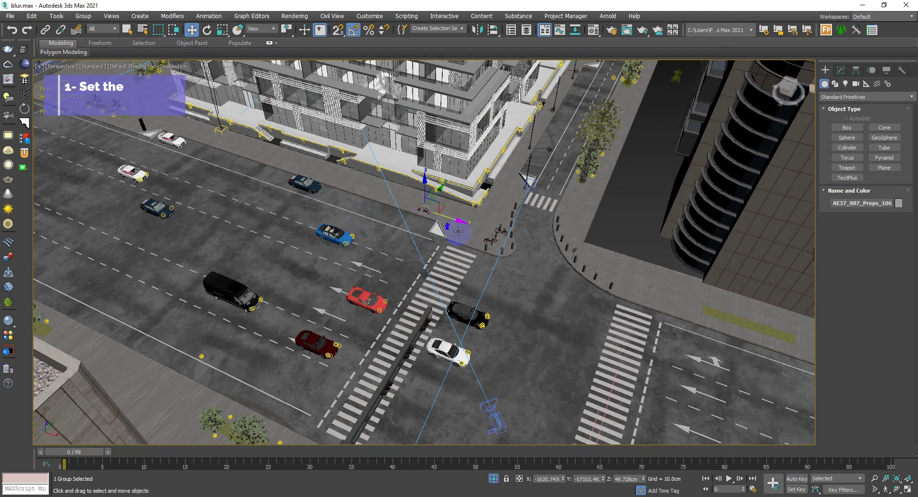
drag(462, 221, 455, 221)
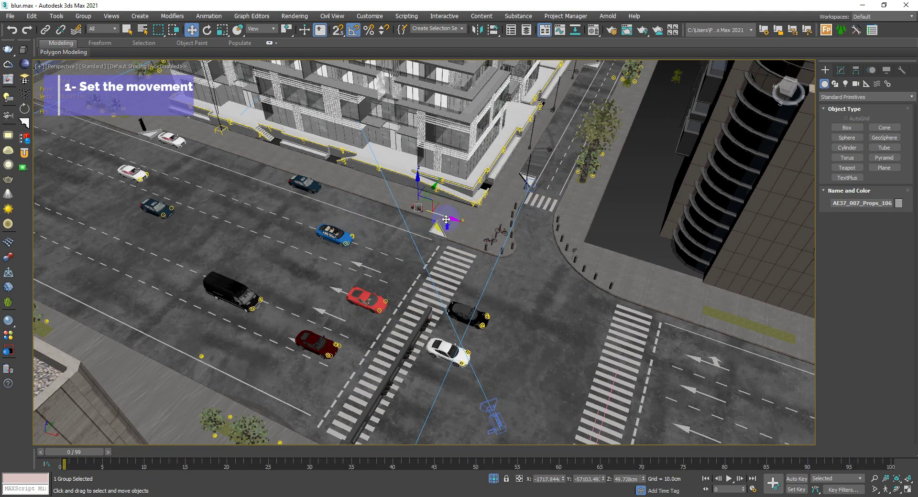
click(493, 413)
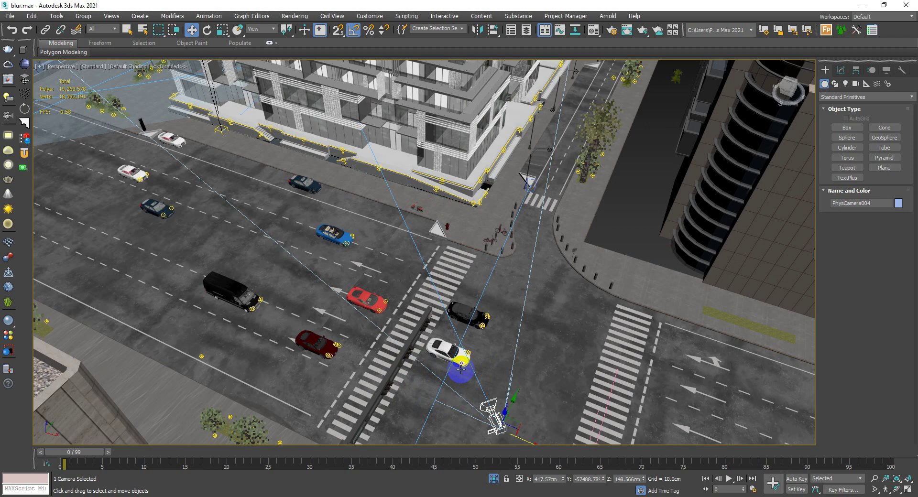
Reselect the dark-red car group and move it further left along the road
click(330, 344)
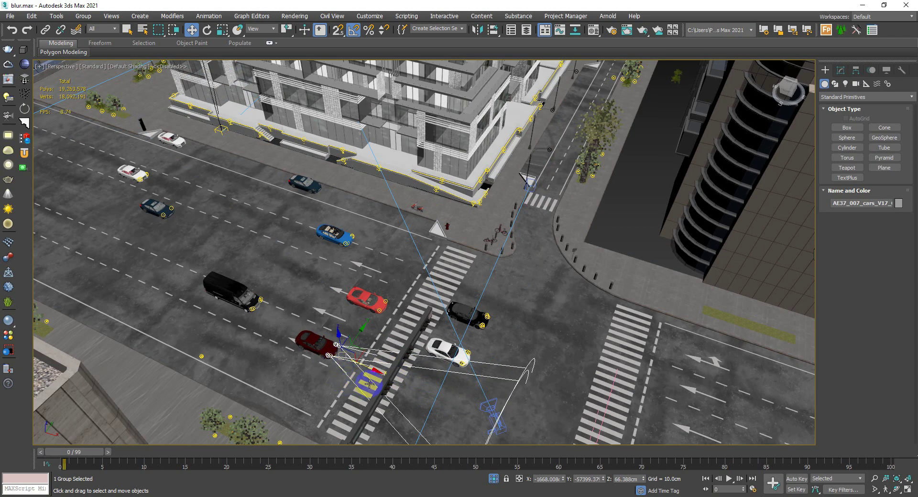
mouse_move(372, 370)
mouse_down()
mouse_move(380, 383)
mouse_move(354, 354)
mouse_move(365, 367)
mouse_up()
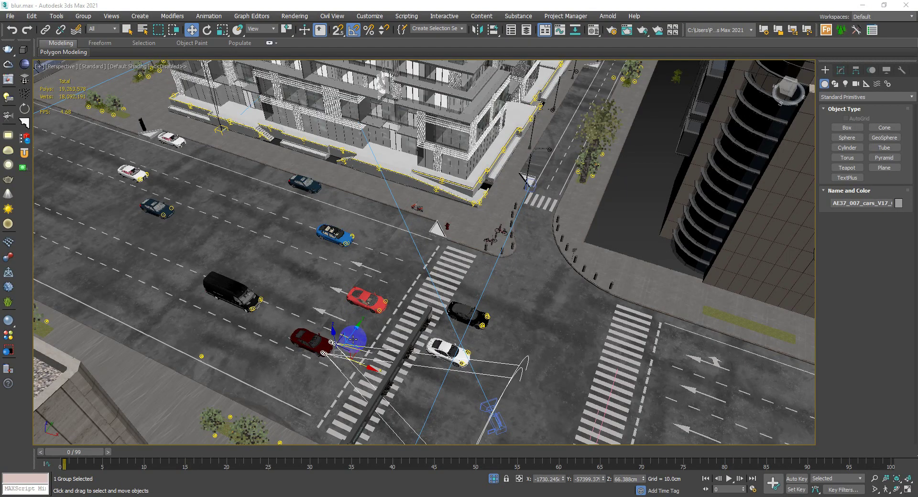
drag(354, 337, 353, 335)
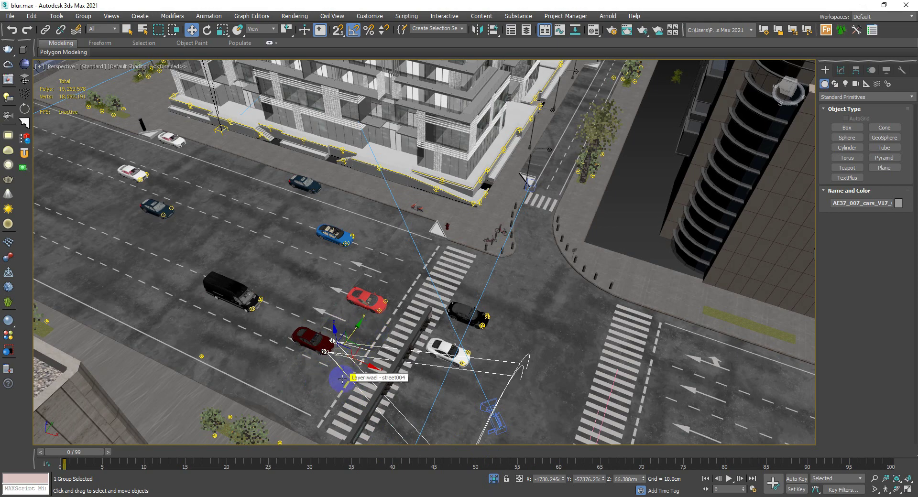
drag(359, 351, 347, 350)
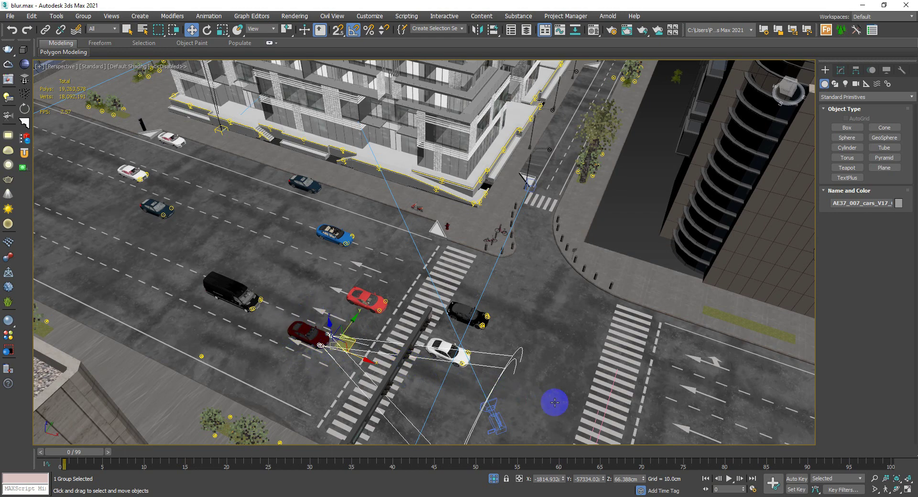
With Auto Key on, move the dark-red car group forward to its end position
click(797, 479)
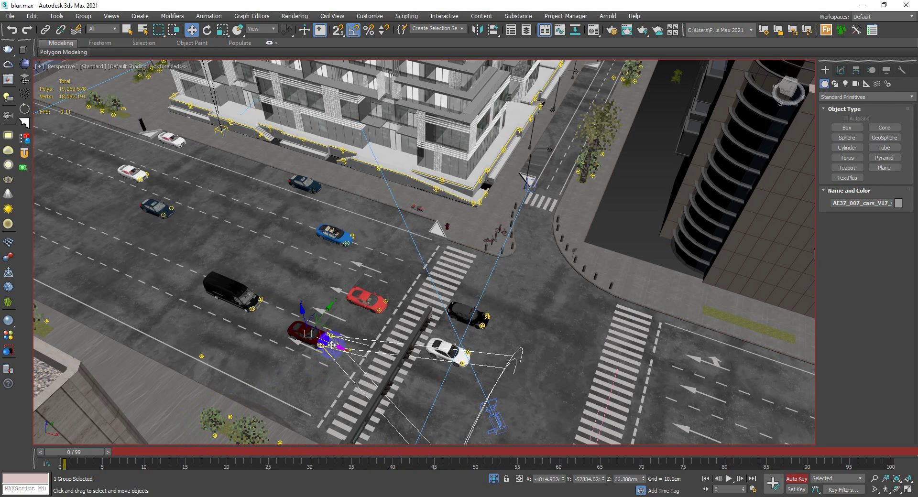
drag(332, 345, 352, 355)
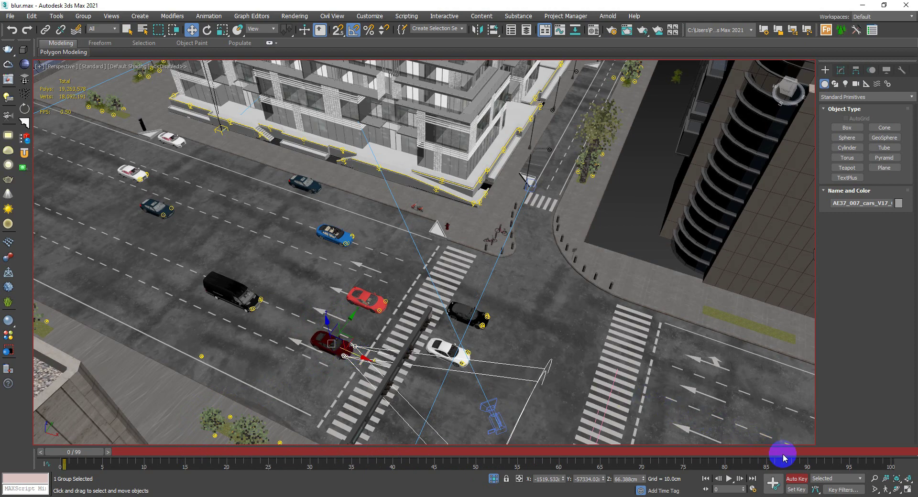
click(797, 480)
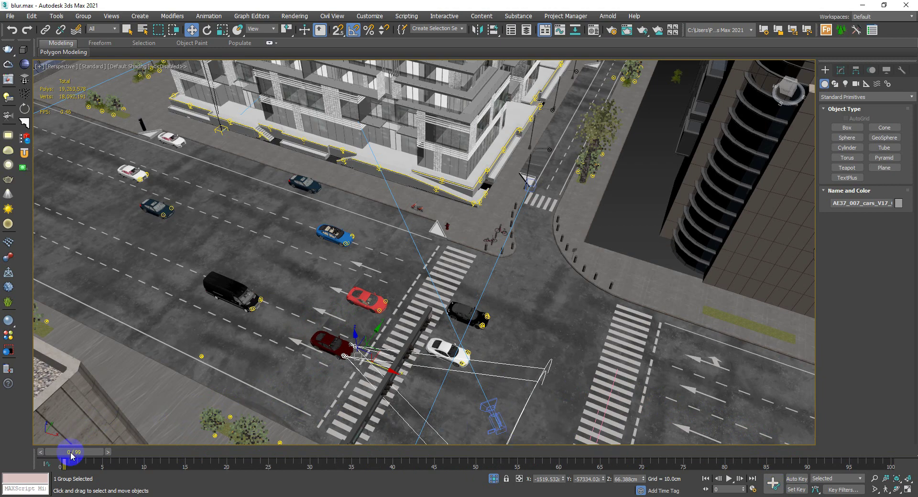
Scrub the timeline and set the current frame to 5 with Select and Move active
drag(70, 456, 82, 455)
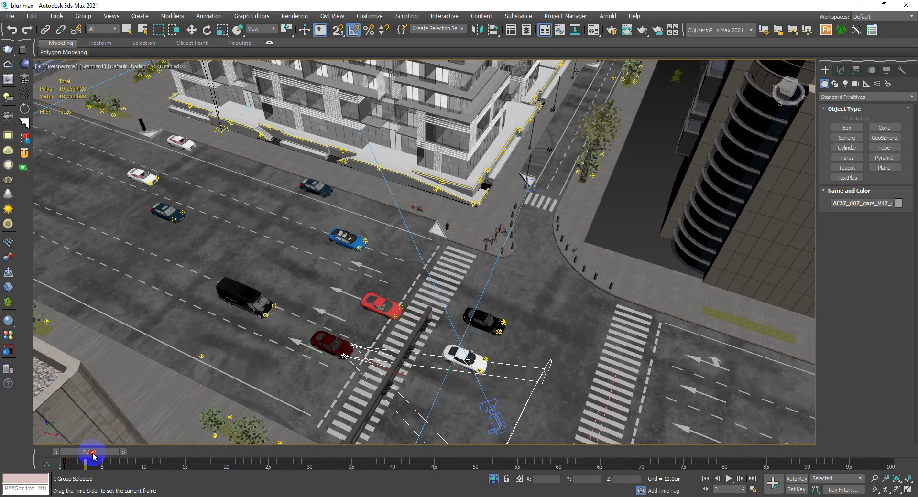
key(w)
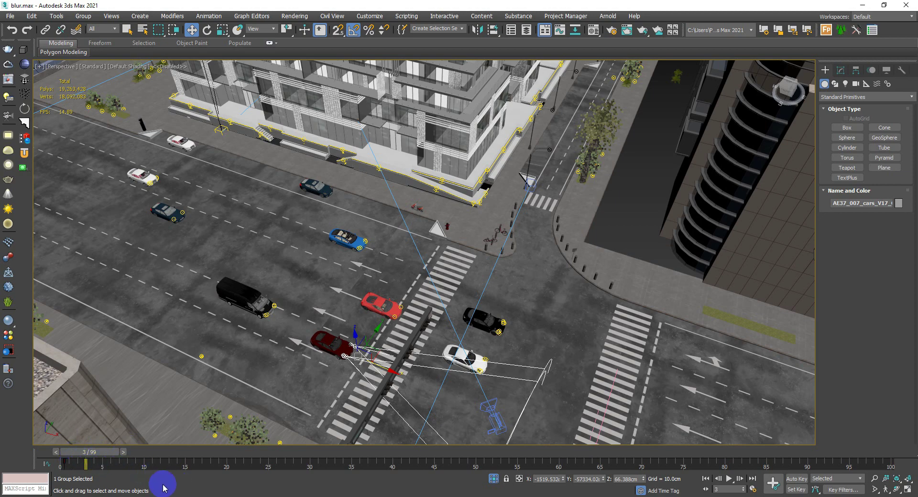
click(90, 456)
drag(90, 456, 105, 457)
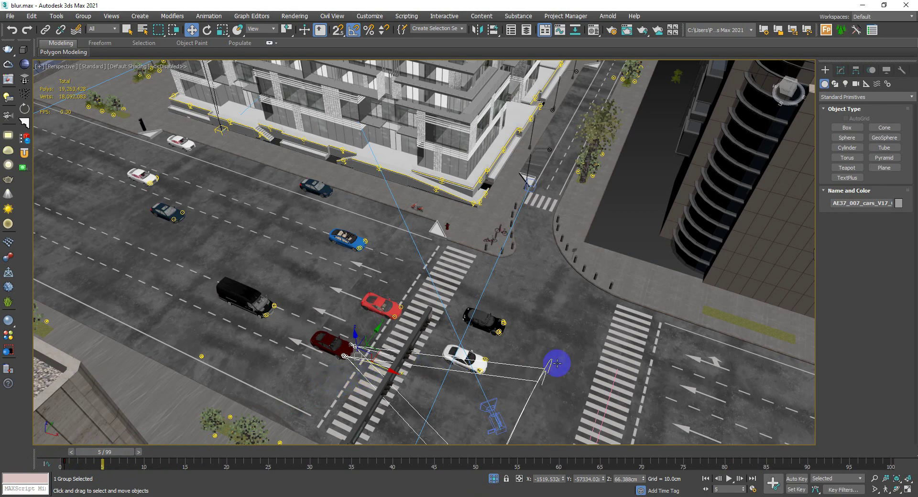
Keyframe the dark-red car group further right at frame 5, then return to frame 0
click(796, 479)
click(509, 406)
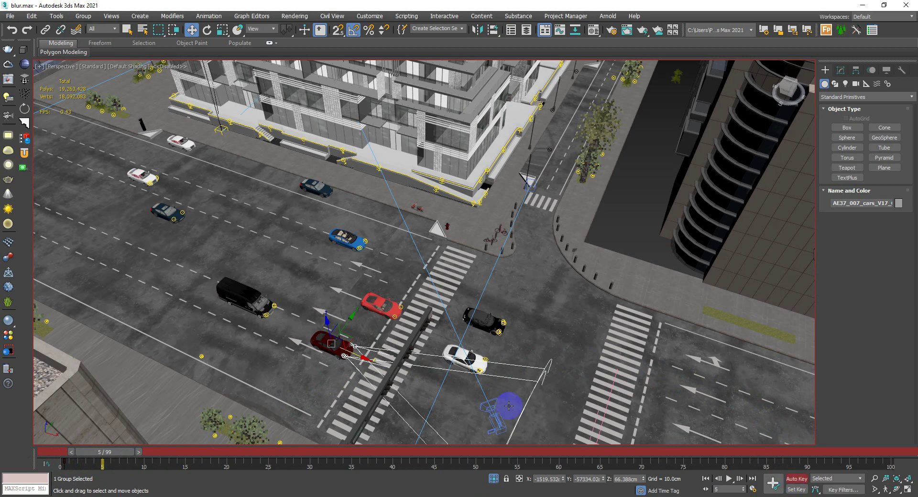
drag(358, 358, 378, 362)
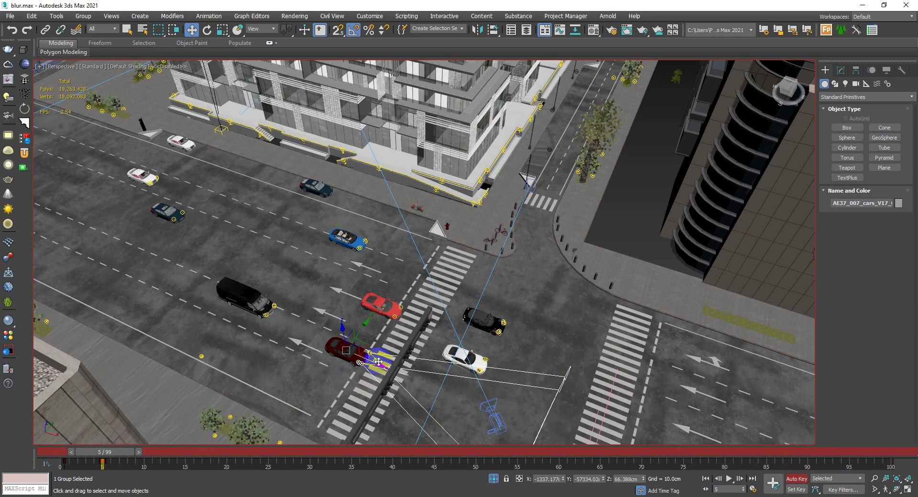
click(796, 479)
click(372, 372)
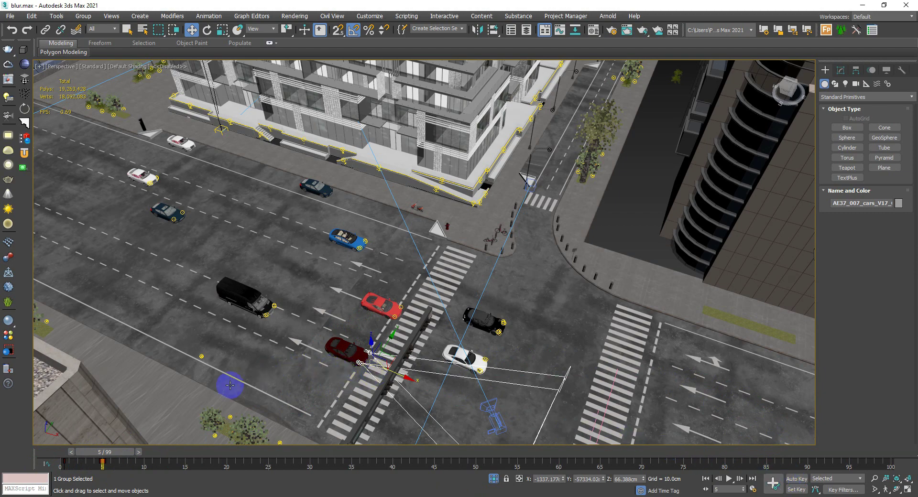
drag(118, 454, 82, 454)
key(w)
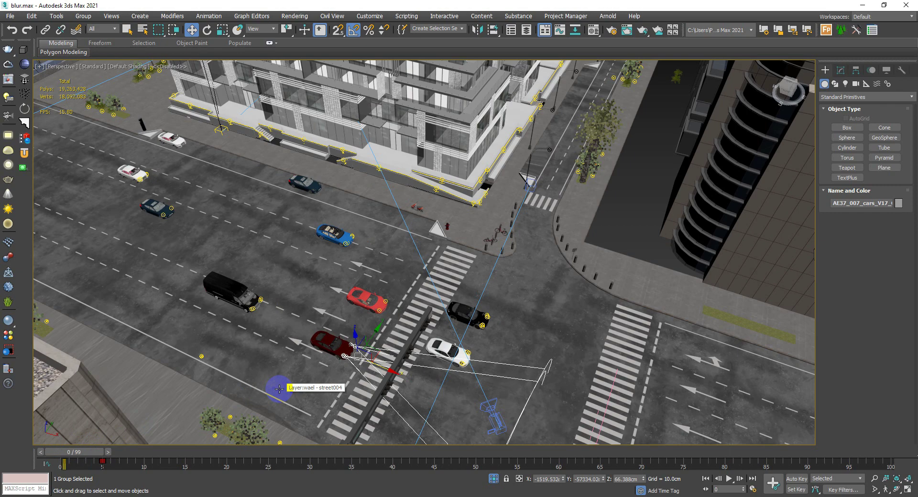
Select PhysCamera004 and scroll its Modify panel down to the Shutter settings
click(495, 415)
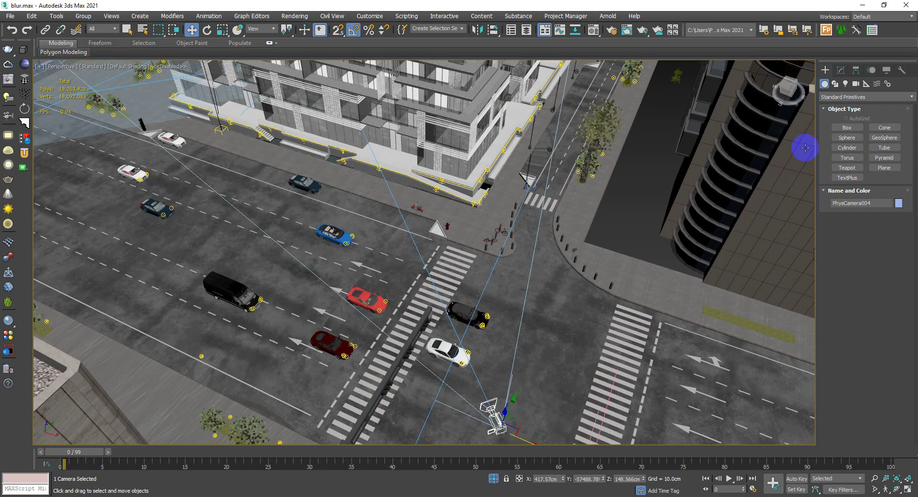
click(841, 73)
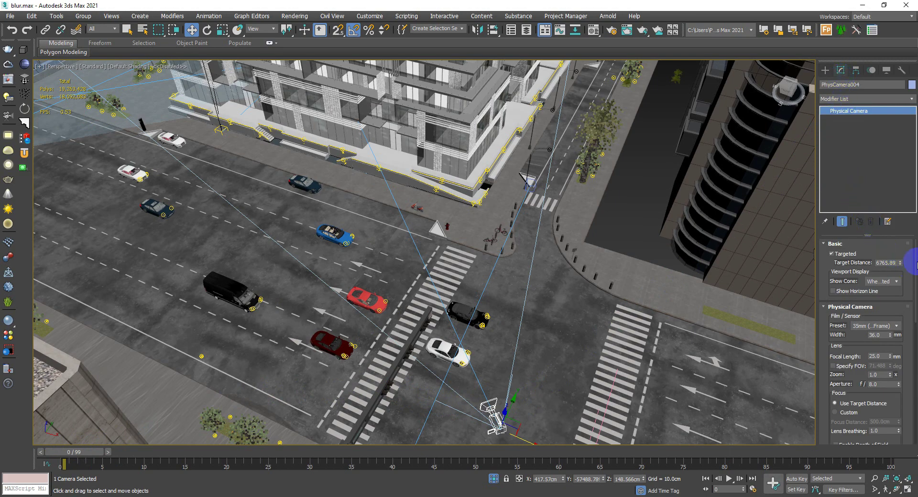
drag(916, 266, 914, 323)
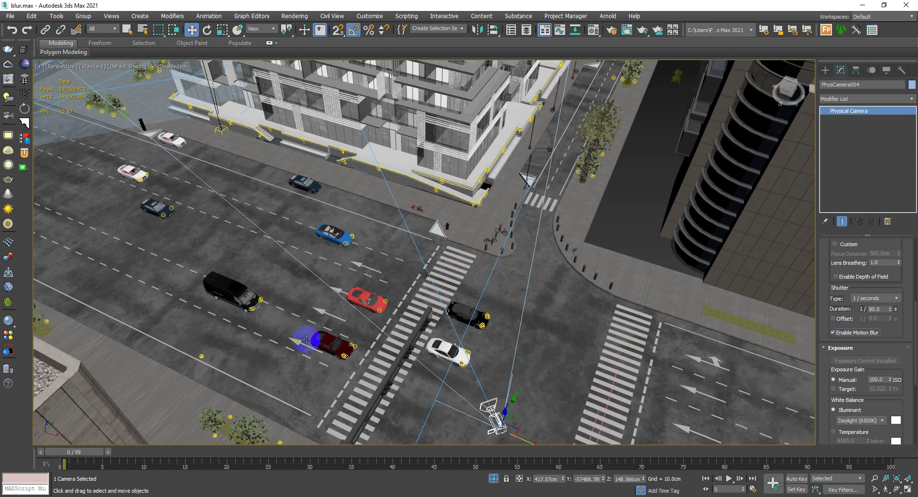
Disable PhysCamera004's motion blur and view through the camera with safe frames shown
click(845, 335)
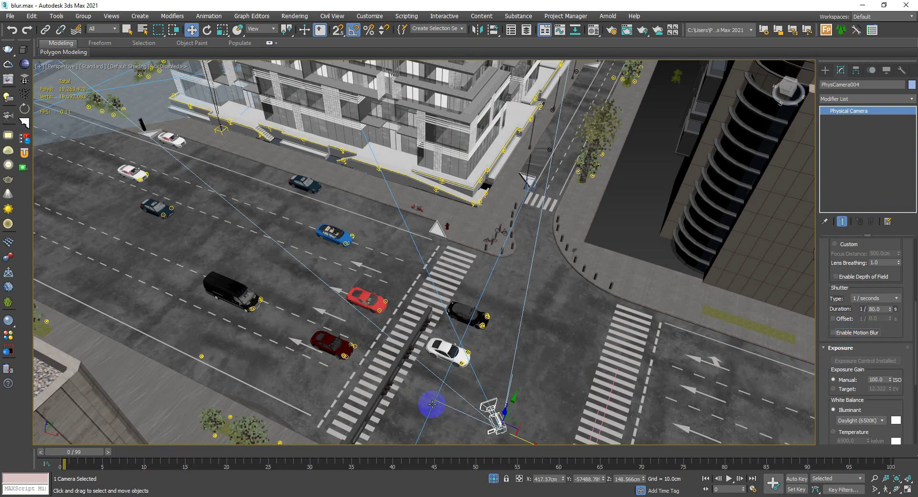
key(c)
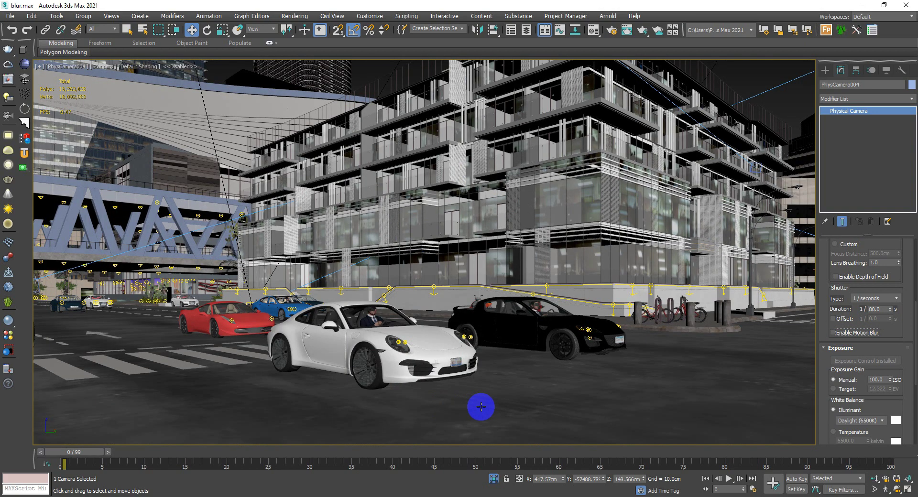
key(shift+f)
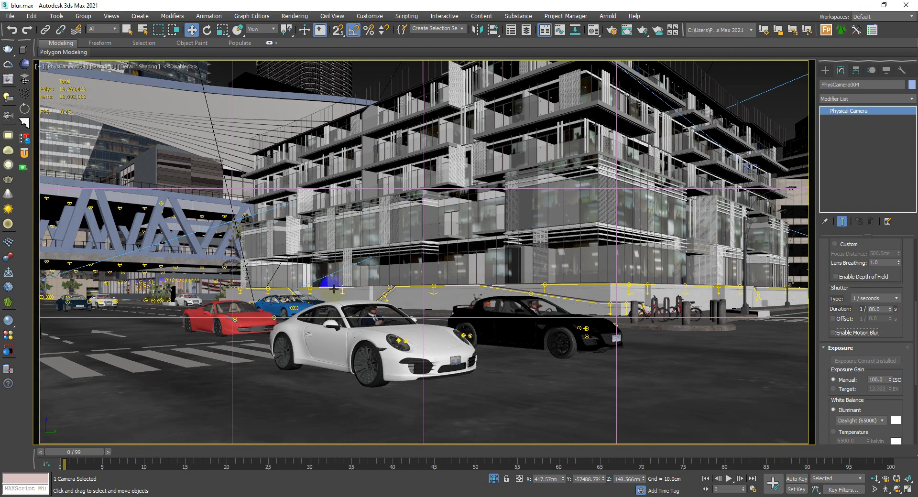
Render the camera view and zoom in and out to inspect the result
click(6, 52)
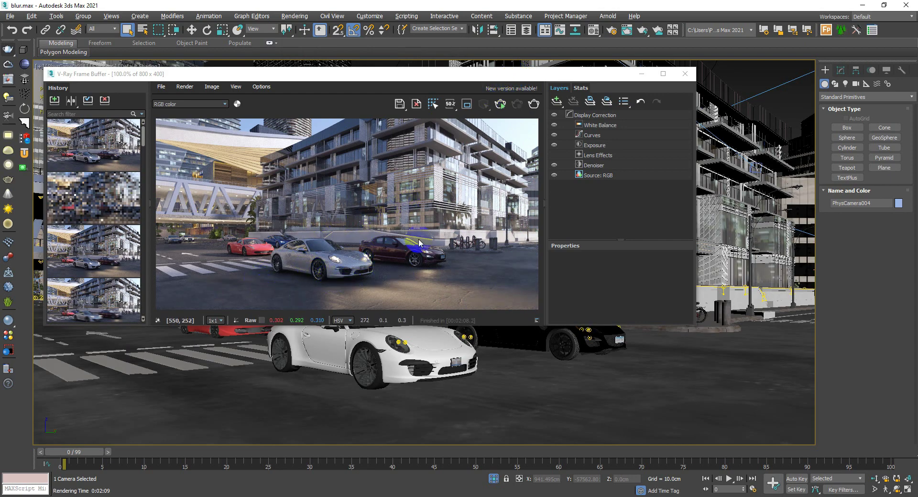
ctrl+click(385, 267)
ctrl+right_click(385, 267)
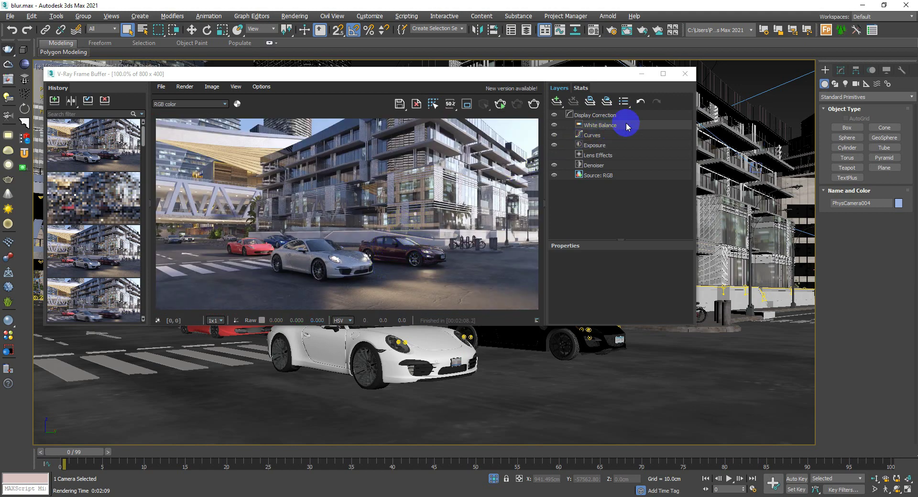
Close the frame buffer, reopen PhysCamera004's Shutter settings, and render the camera view with motion blur
click(685, 74)
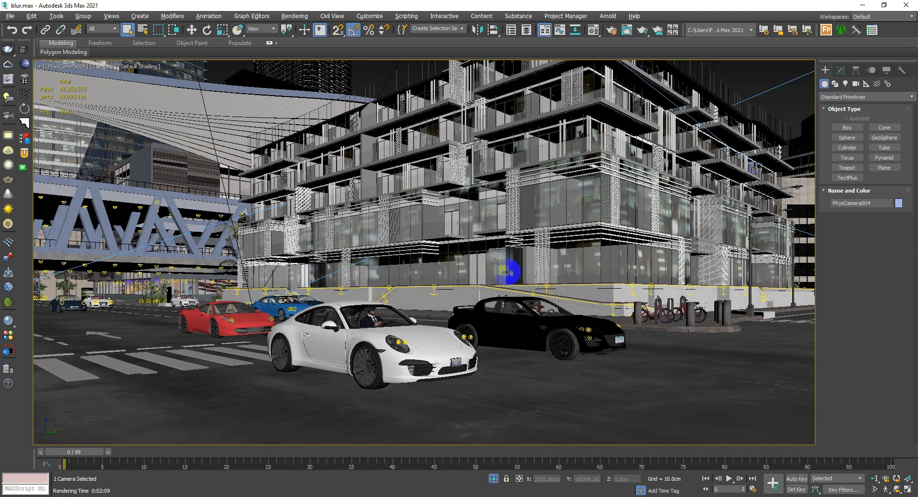
click(239, 158)
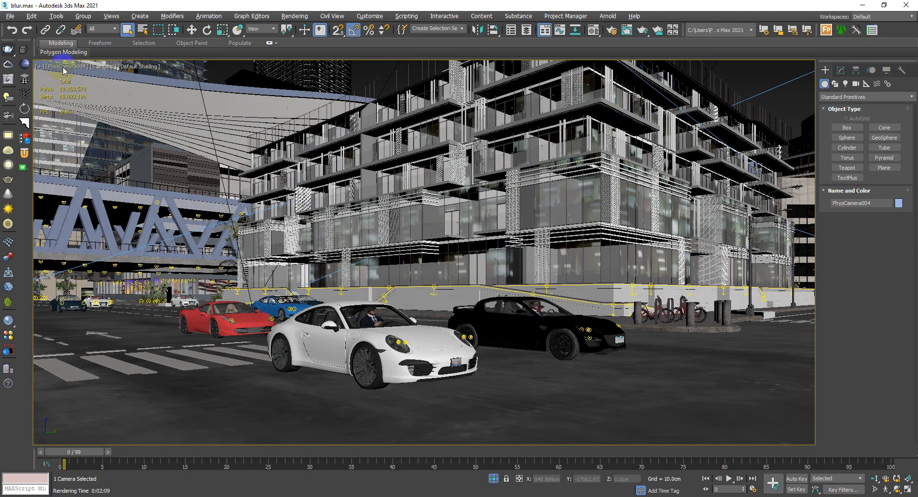
click(63, 69)
click(103, 249)
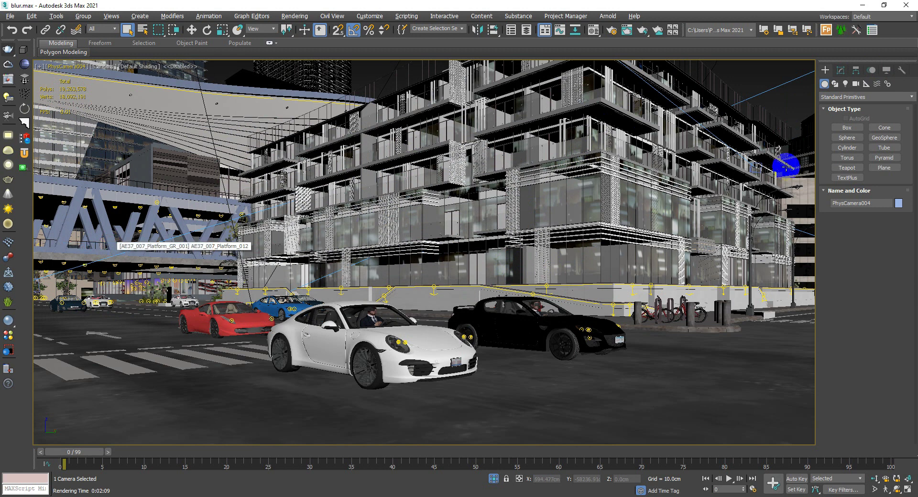
click(840, 70)
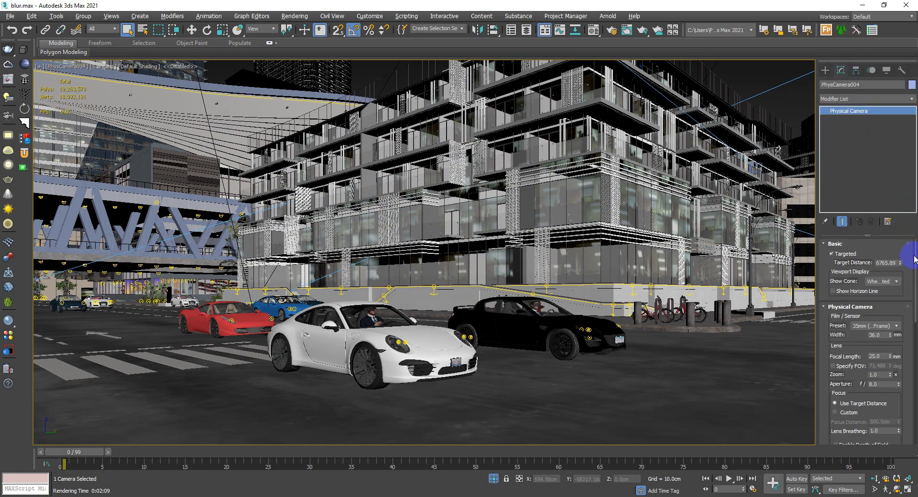
drag(913, 258, 914, 318)
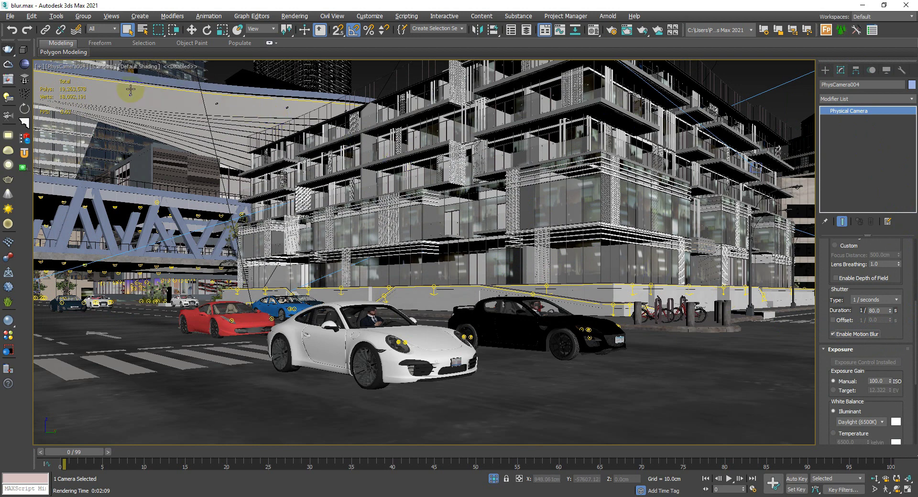
click(6, 51)
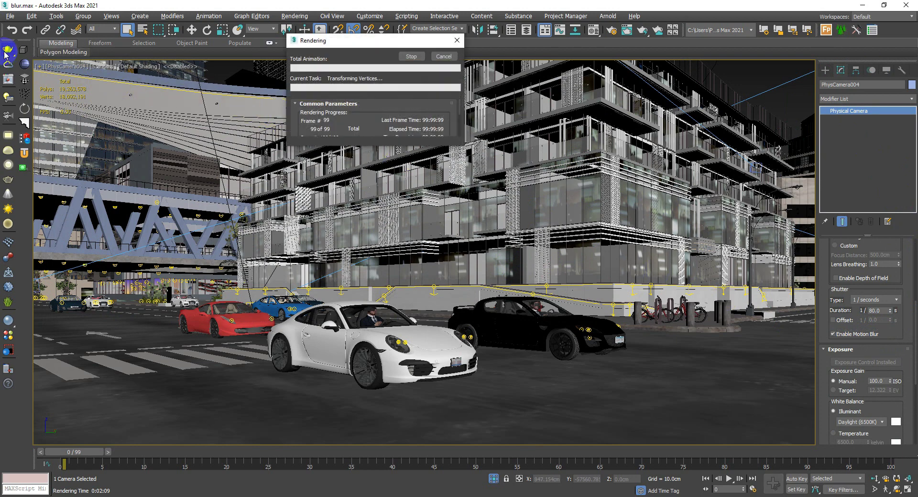